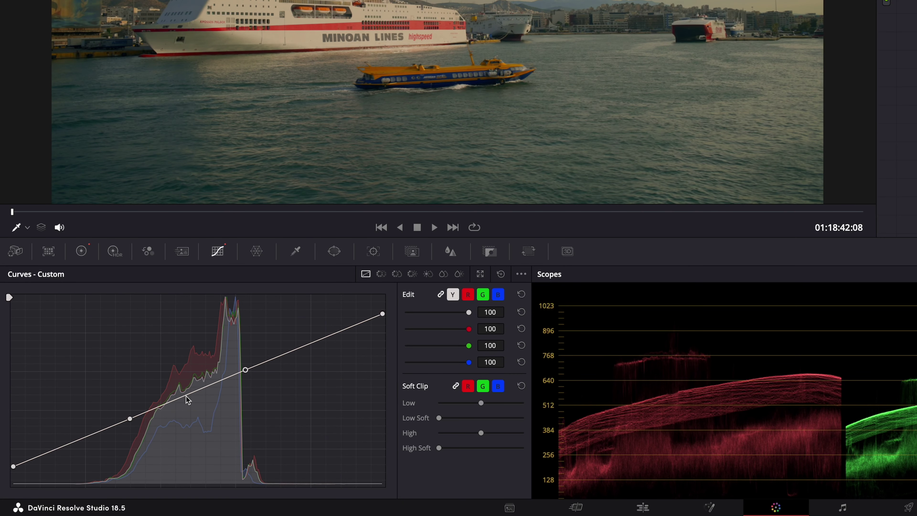
Add a custom curve point to darken the midtones, then raise a lower point to brighten
left_click_drag(187, 400, 189, 405)
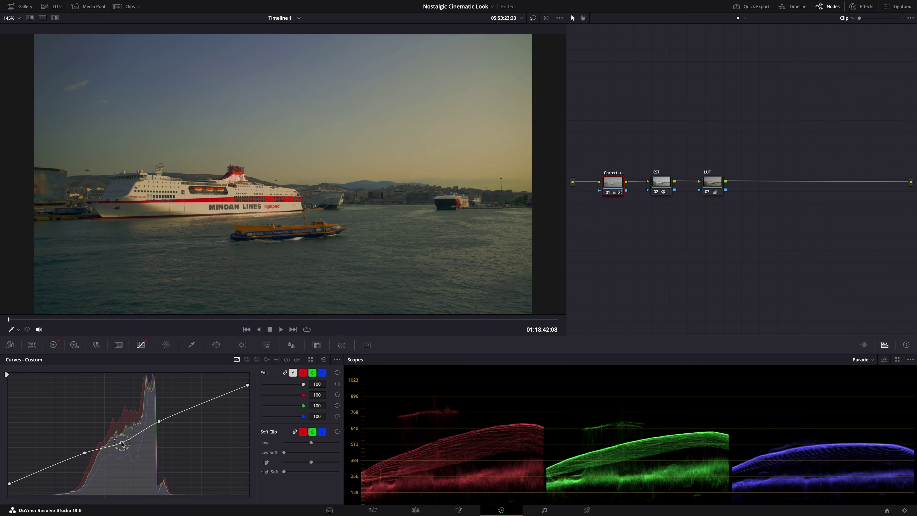
left_click_drag(122, 443, 120, 432)
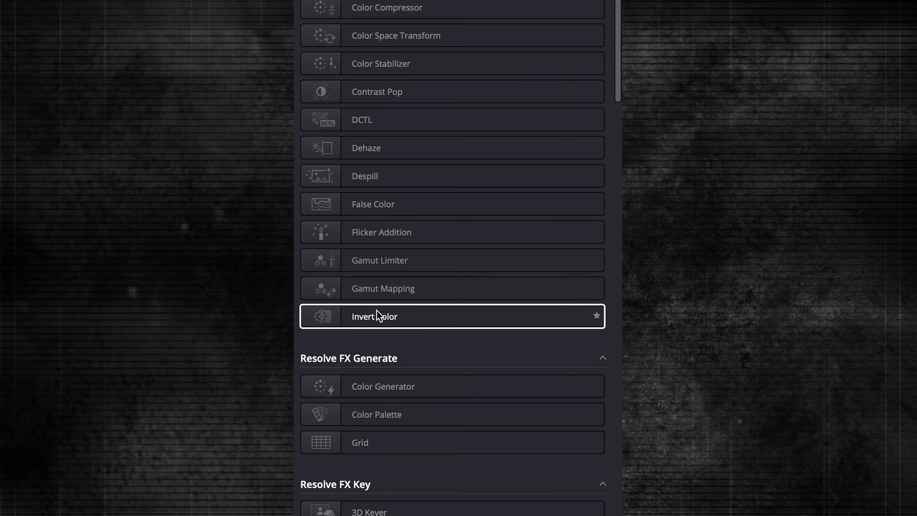
scroll(377, 311, "down", 10)
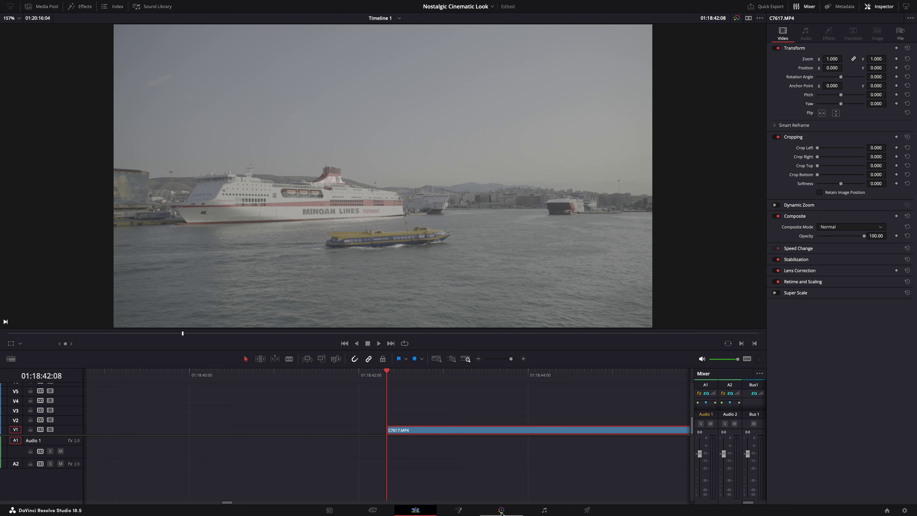
Switch to the Color page and bring up the Resolve FX effects library
left_click(501, 510)
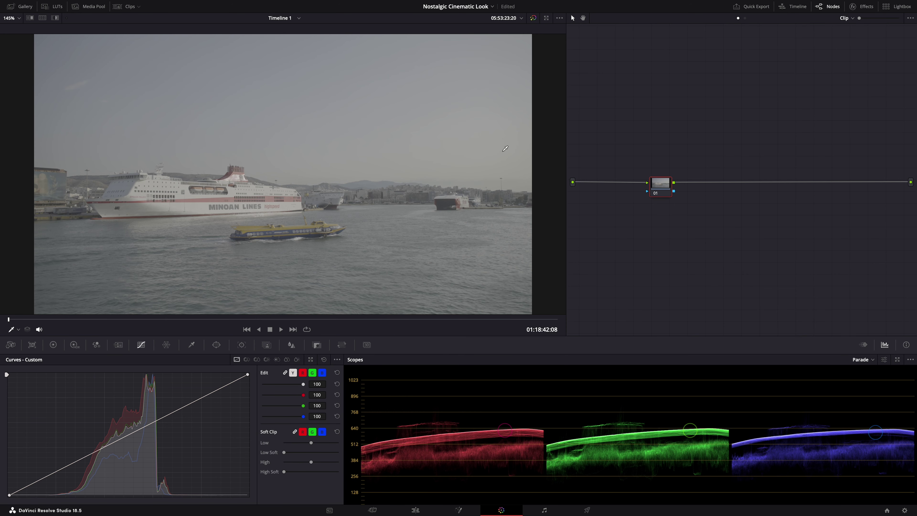
left_click(861, 8)
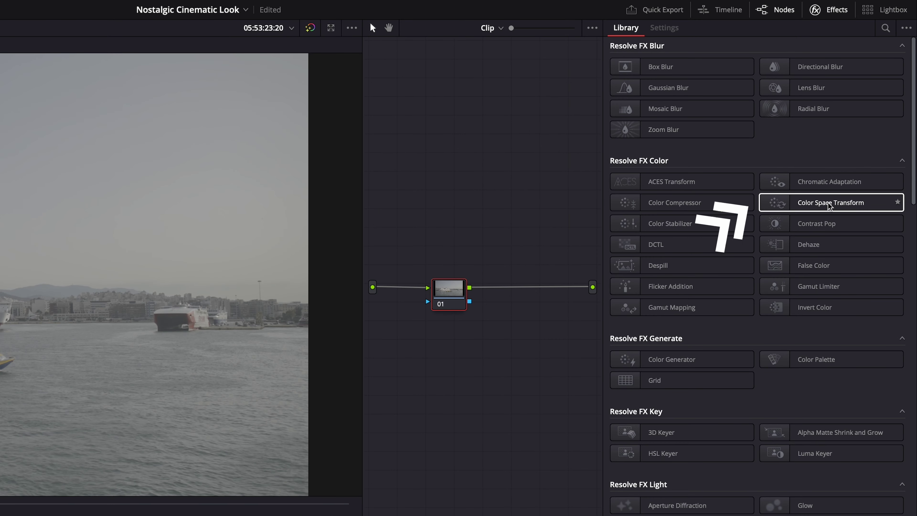
Apply Color Space Transform to node 01 with input Sony S-Gamut3.Cine and gamma Sony S-Log3
left_click_drag(830, 206, 454, 294)
left_click(710, 78)
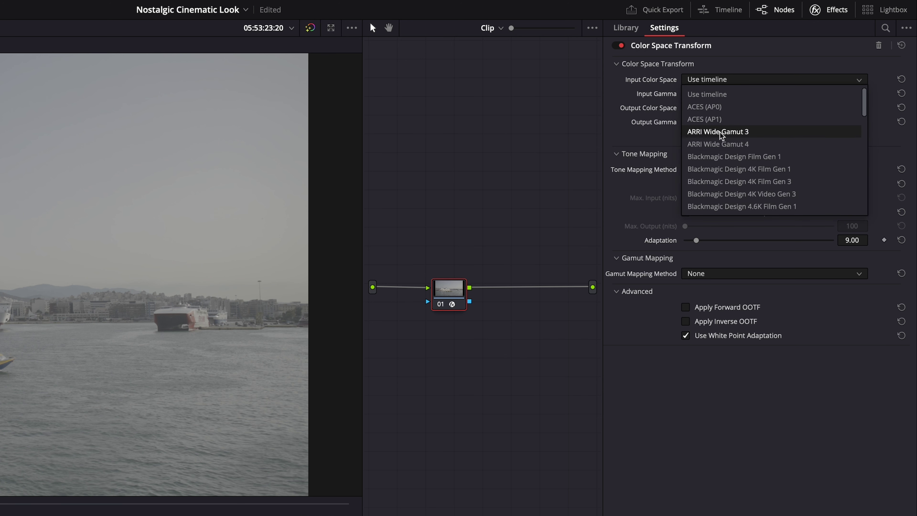
scroll(717, 163, "down", 10)
left_click(710, 181)
left_click(758, 93)
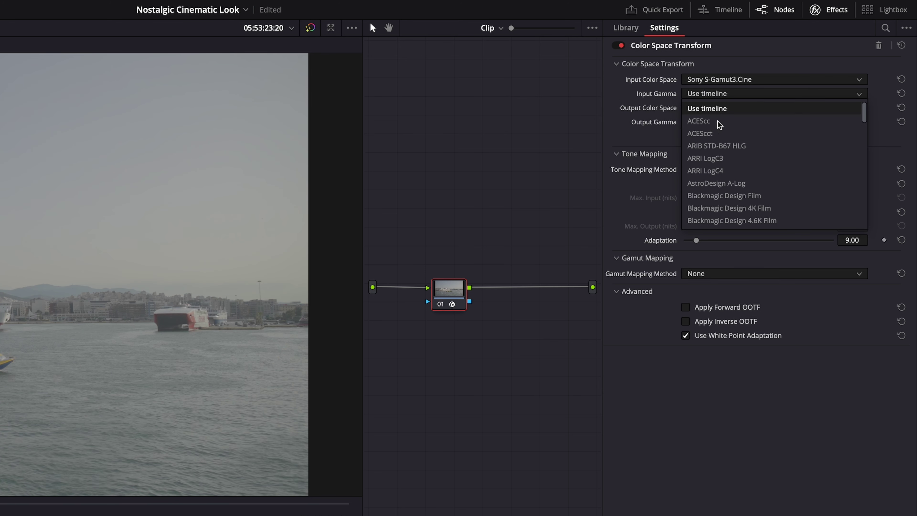
scroll(720, 184, "down", 8)
left_click(710, 209)
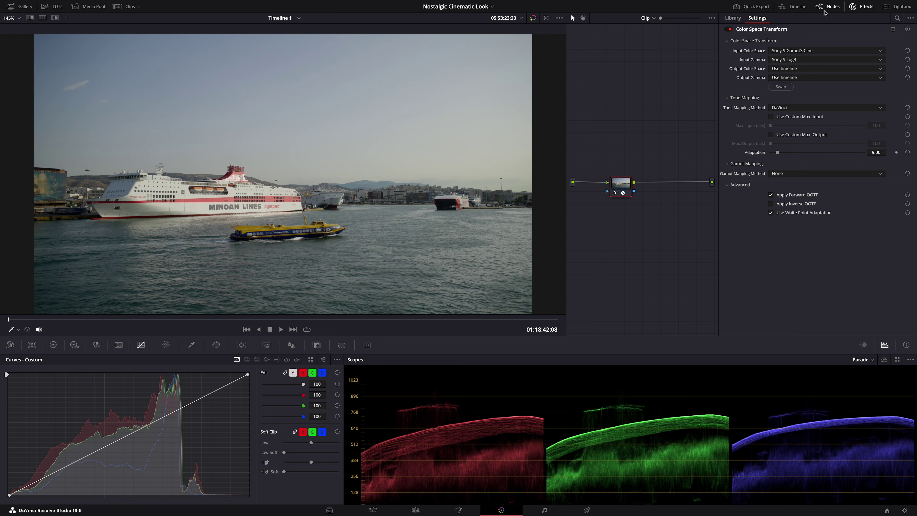
Apply the NOSTALGIC LUT to the LUT node and close the LUT browser
left_click(862, 7)
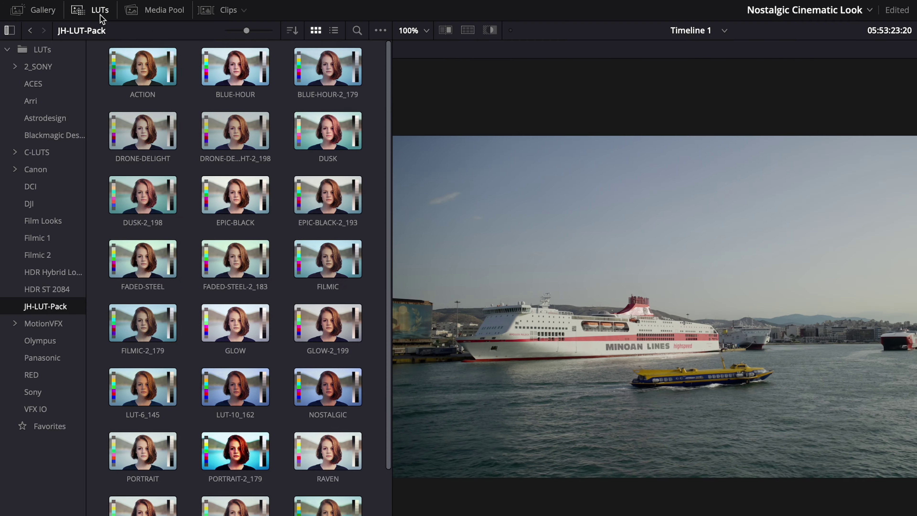
scroll(381, 418, "down", 3)
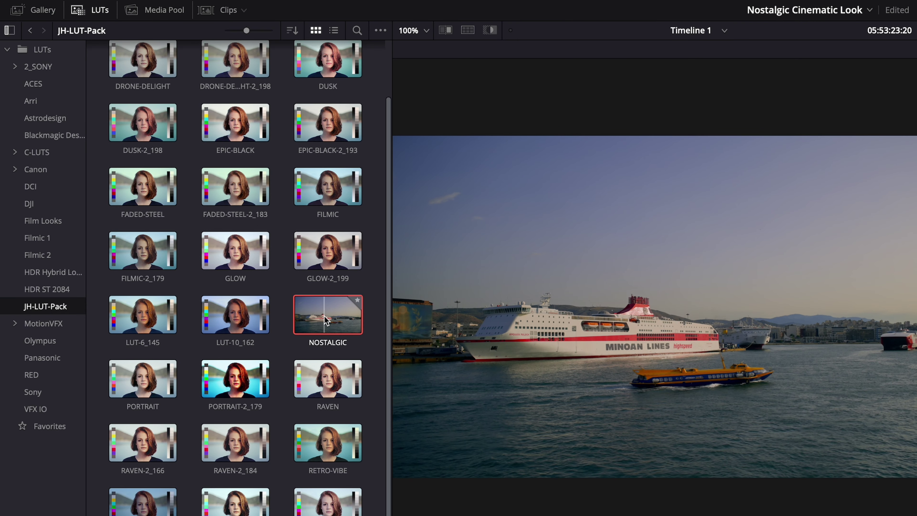
key("alt+f")
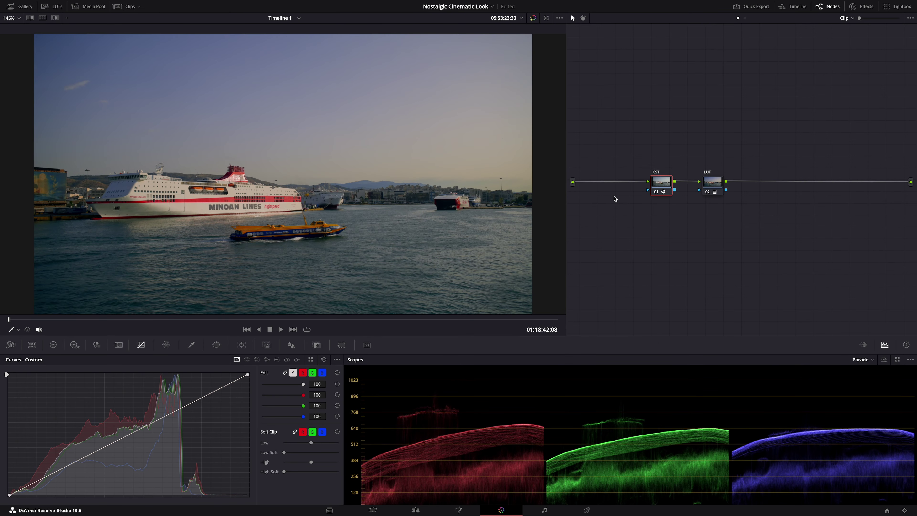
Add a corrector node ahead of the CST node and label it Correction
right_click(628, 204)
mouse_move(637, 216)
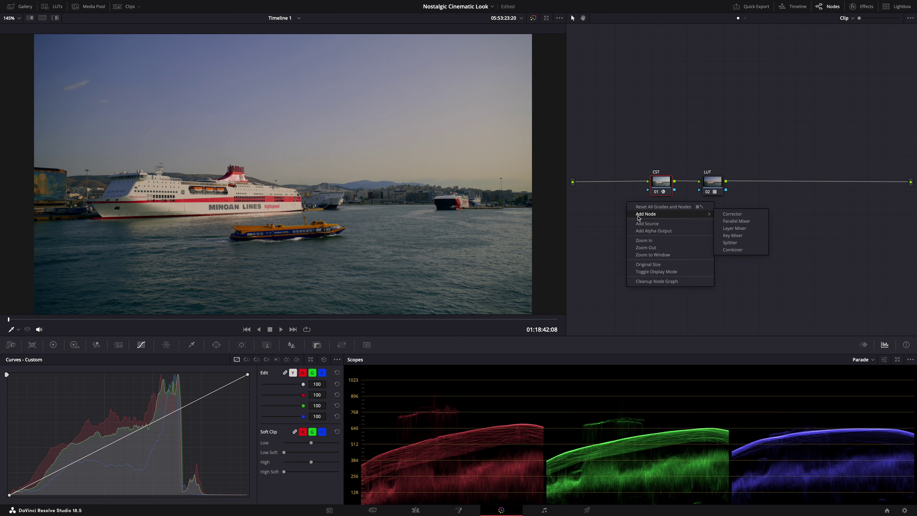
left_click(727, 216)
left_click_drag(622, 203, 613, 185)
right_click(616, 190)
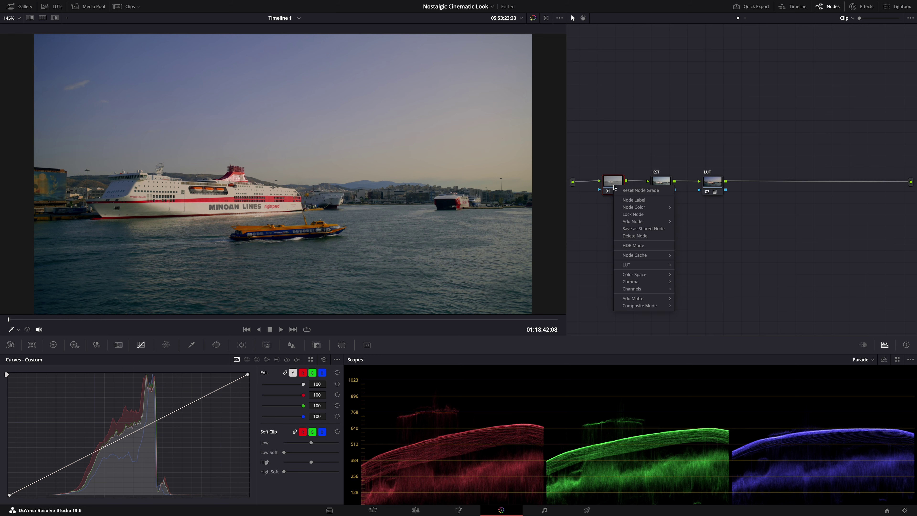
left_click(626, 201)
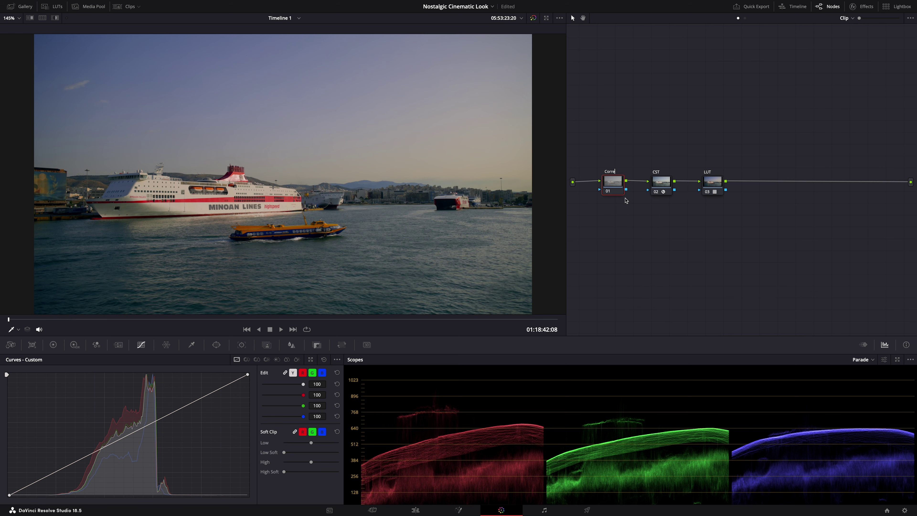
type("Corr")
type("ectio")
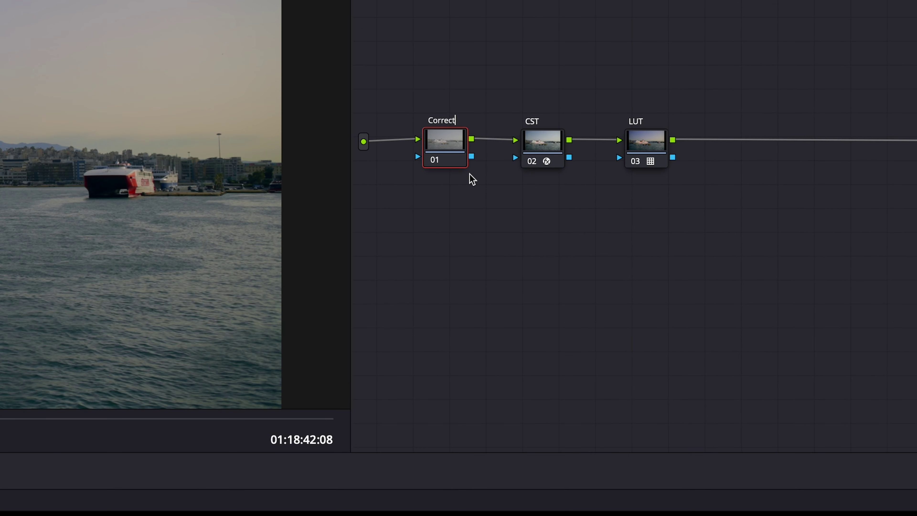
type("n")
left_click(451, 145)
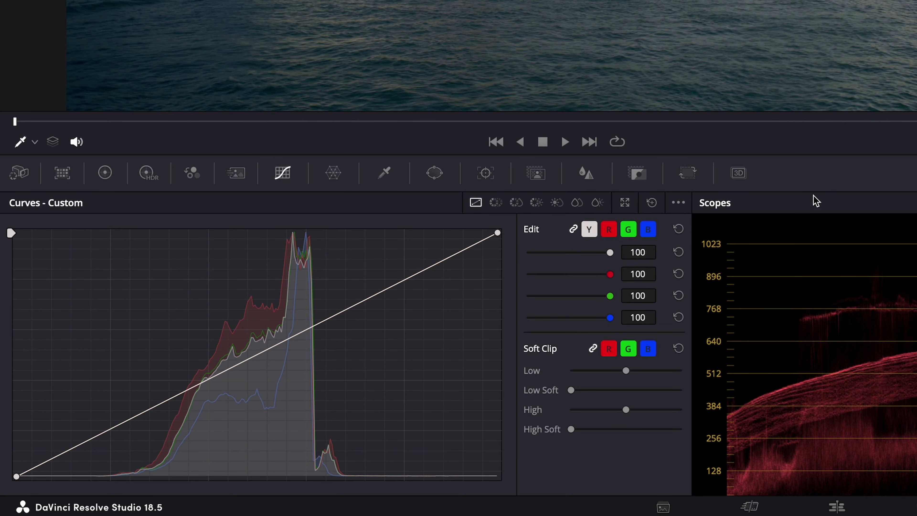
Warm the Correction node on the primary wheels with Temp 140.0 and Tint -5.00
left_click(105, 172)
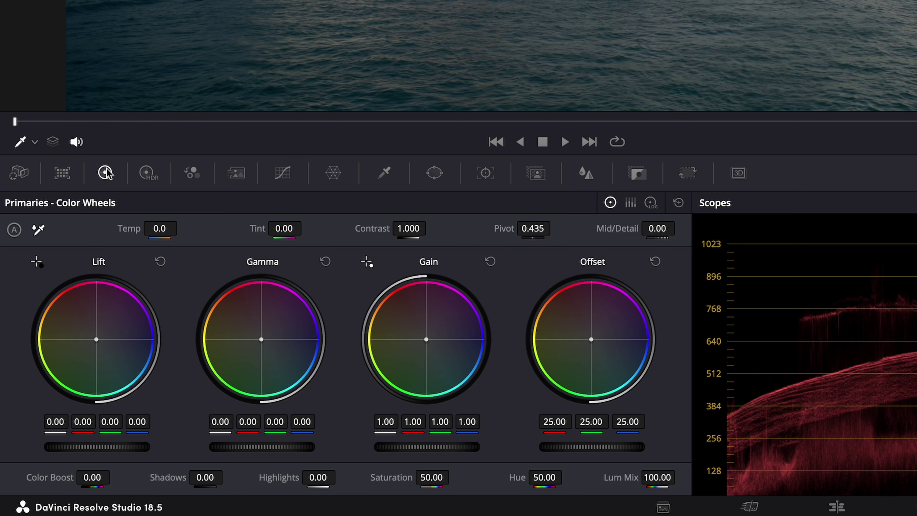
left_click_drag(160, 228, 169, 228)
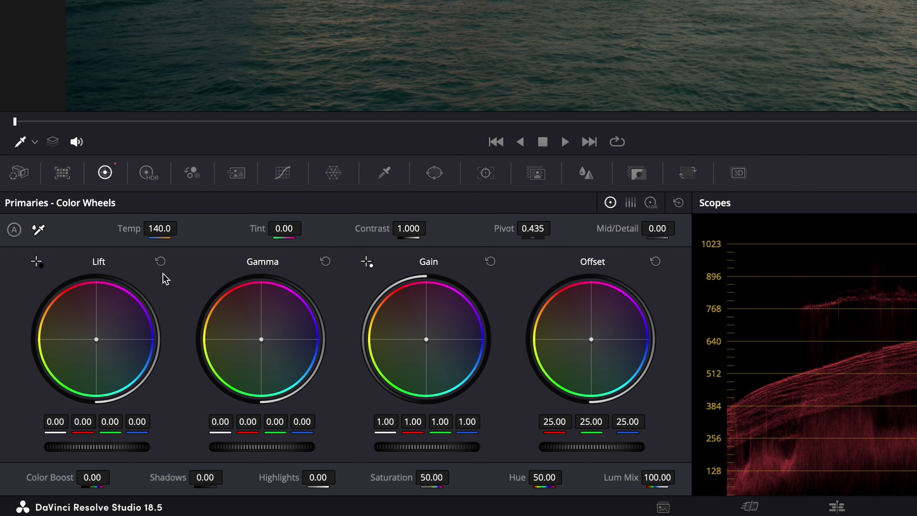
left_click_drag(283, 228, 282, 230)
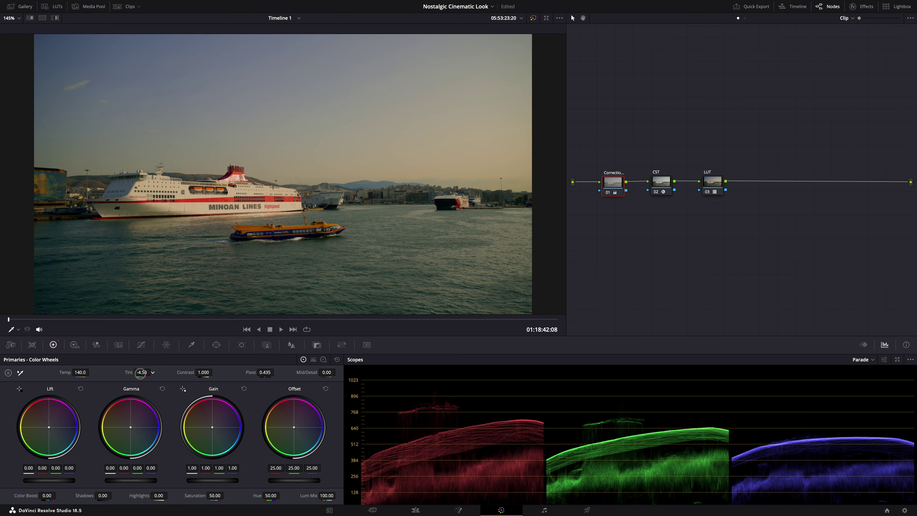
mouse_move(140, 373)
left_mouse_down()
mouse_move(68, 372)
mouse_move(132, 374)
left_mouse_up()
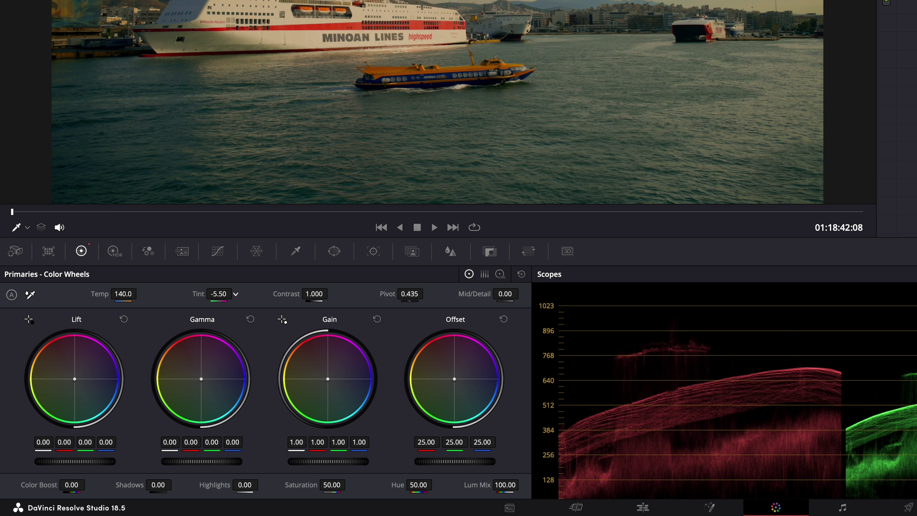
left_click_drag(219, 293, 220, 285)
Lift the custom curve's black point, lower its white point, and try extra control points
left_click(217, 252)
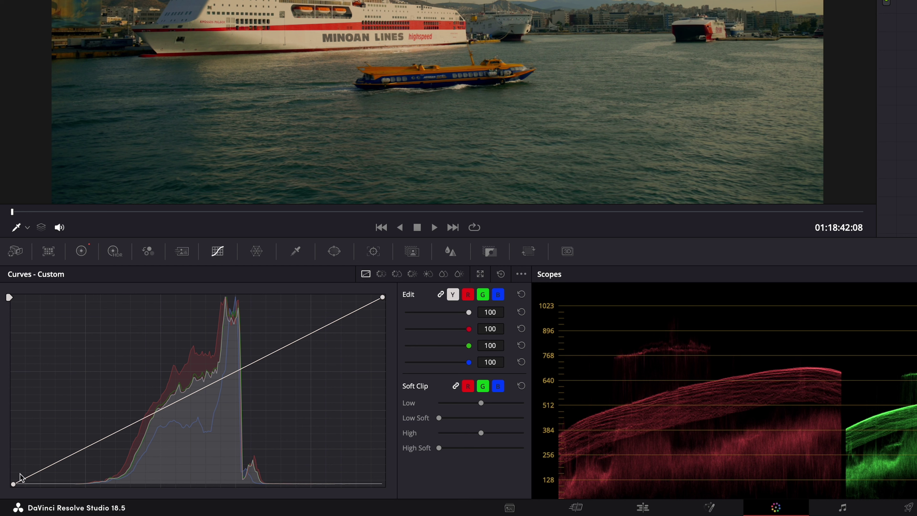
left_click_drag(13, 483, 14, 466)
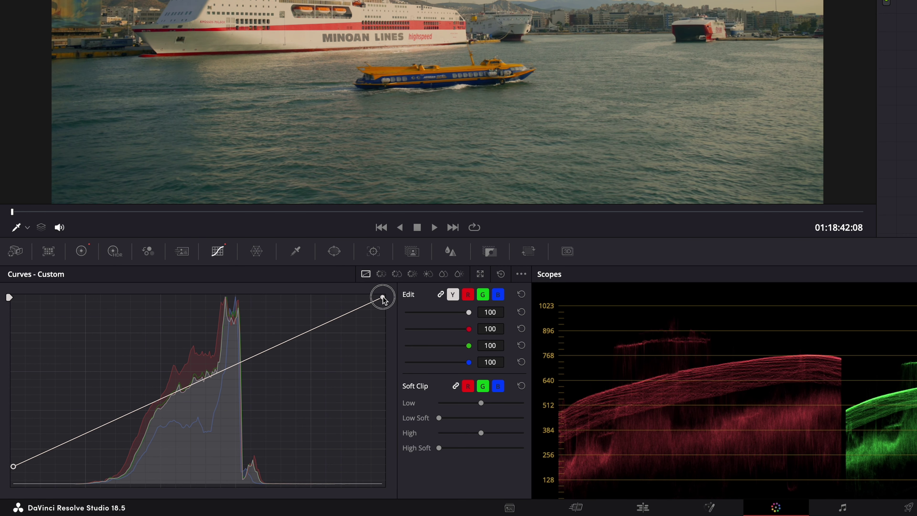
left_click_drag(383, 299, 386, 317)
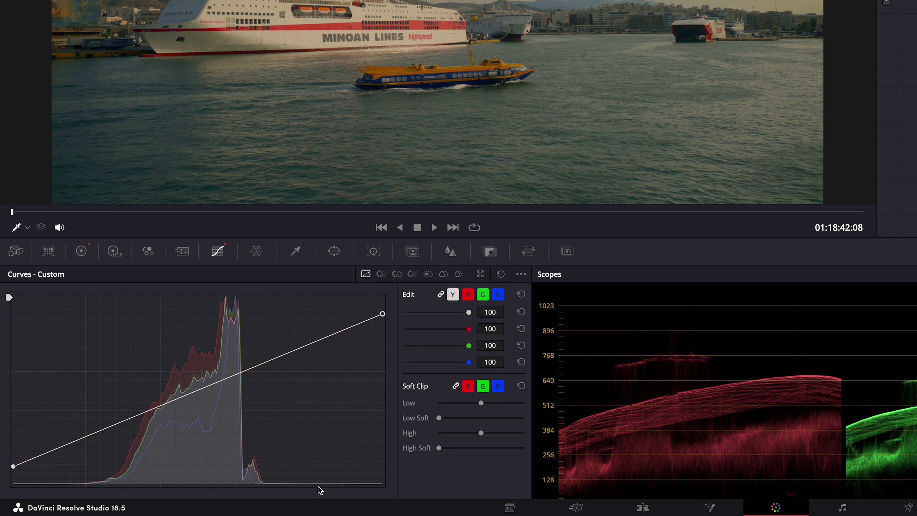
left_click(129, 419)
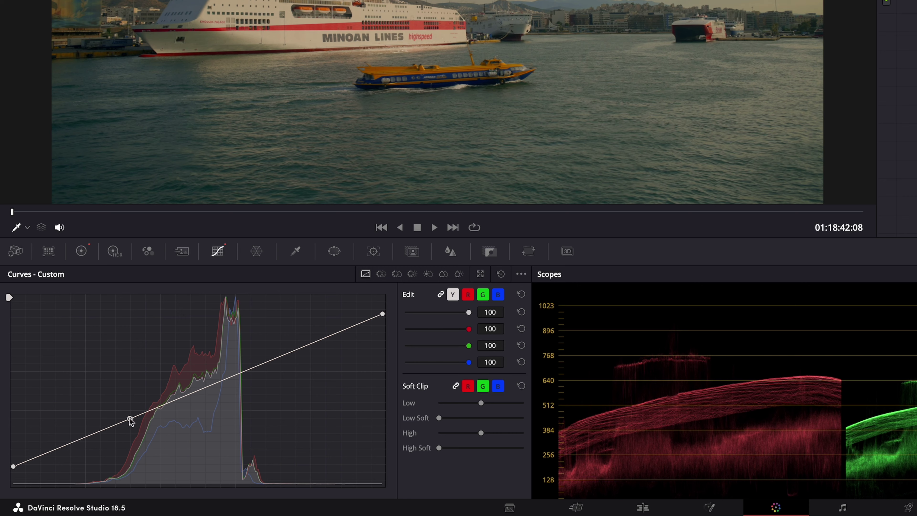
left_click(245, 370)
mouse_move(186, 398)
left_mouse_down()
mouse_move(181, 389)
mouse_move(189, 405)
left_mouse_up()
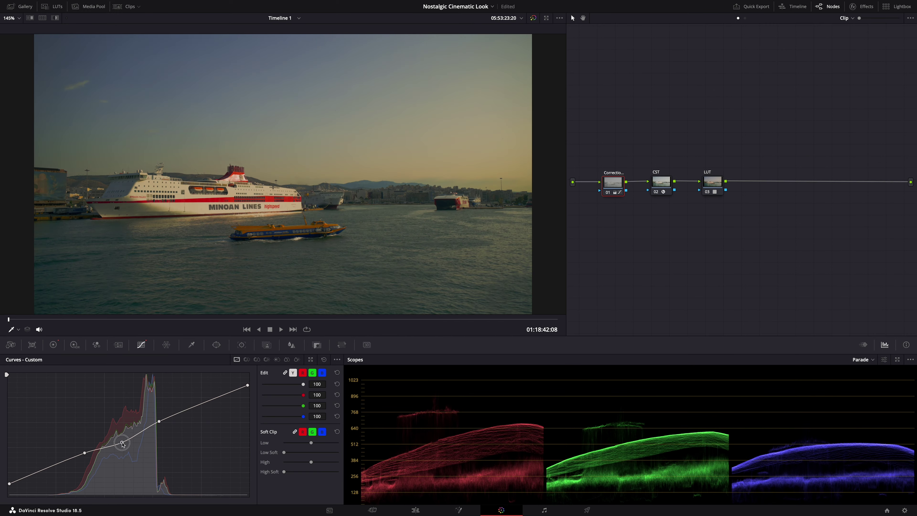
Remove the stray points and place two midtone points, nudging the upper one down
right_click(122, 444)
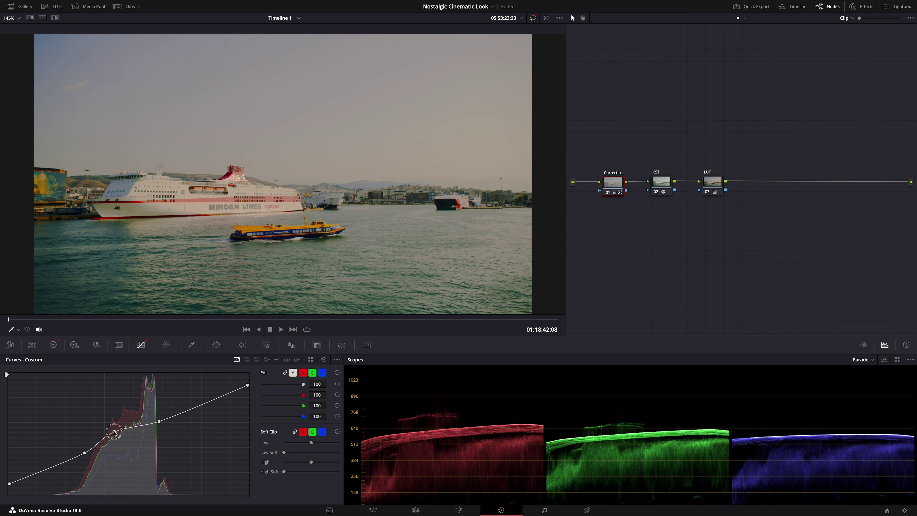
right_click(85, 453)
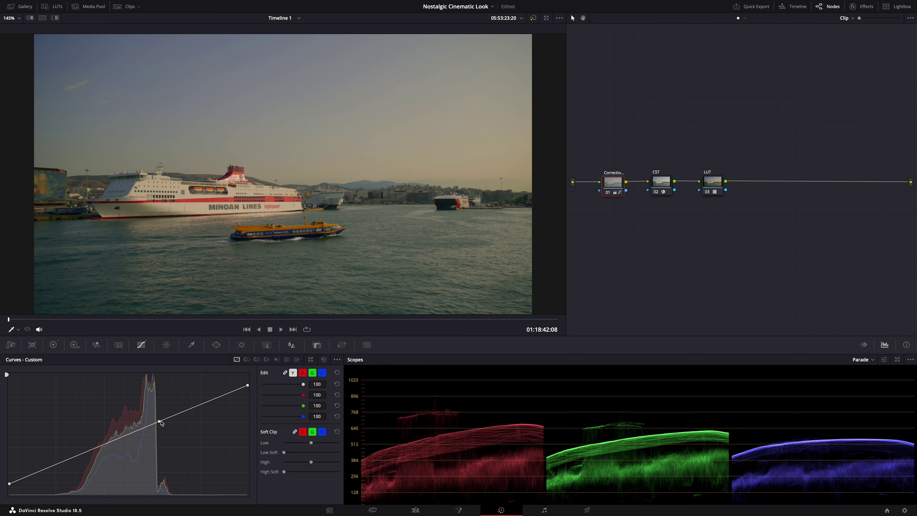
right_click(159, 422)
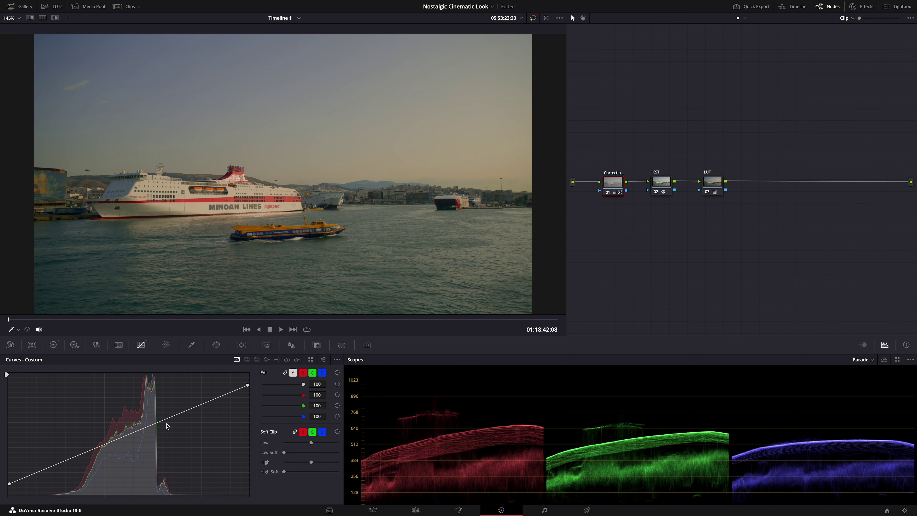
left_click(139, 431)
left_click(151, 425)
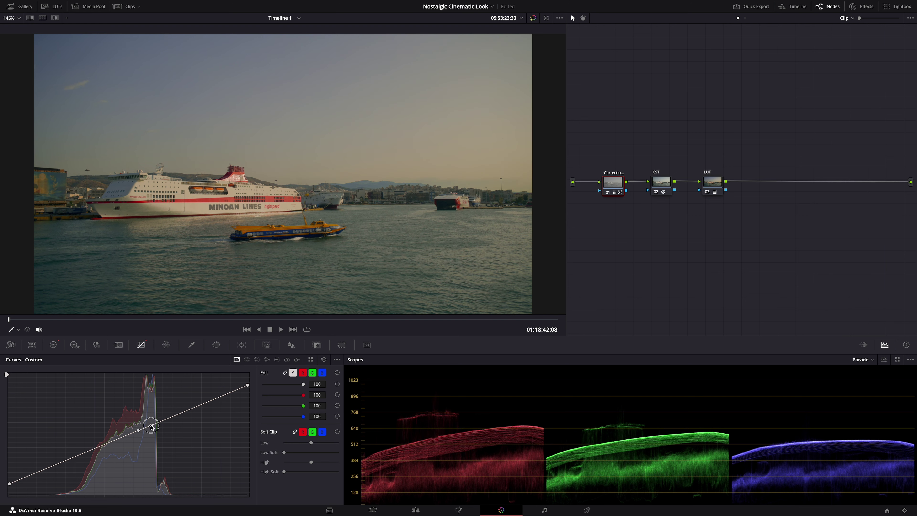
left_click_drag(152, 425, 152, 429)
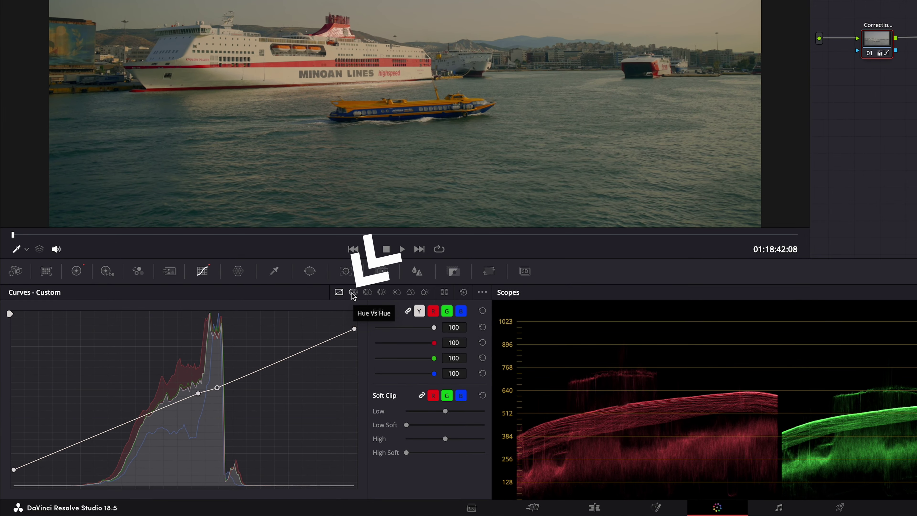
On the Hue vs Hue curve, rotate the water's cyan-blue hues and contain the shift
left_click(353, 292)
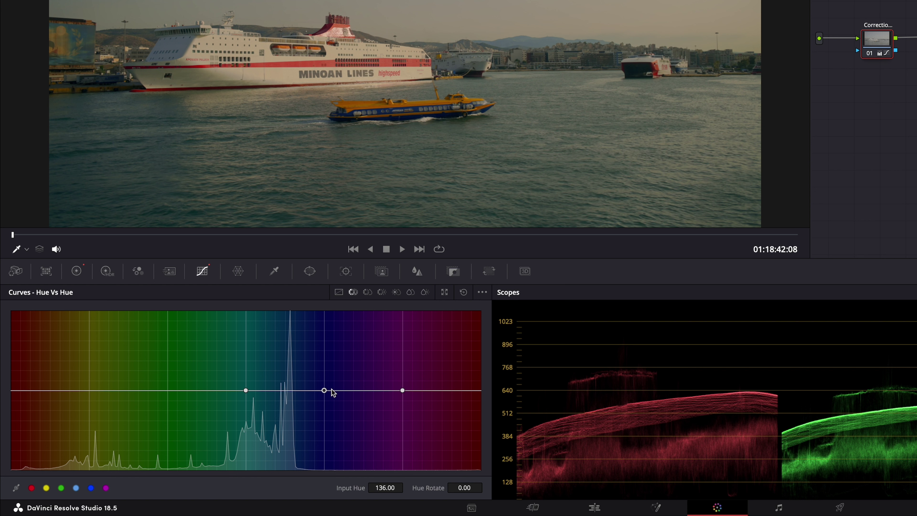
left_click_drag(324, 391, 301, 385)
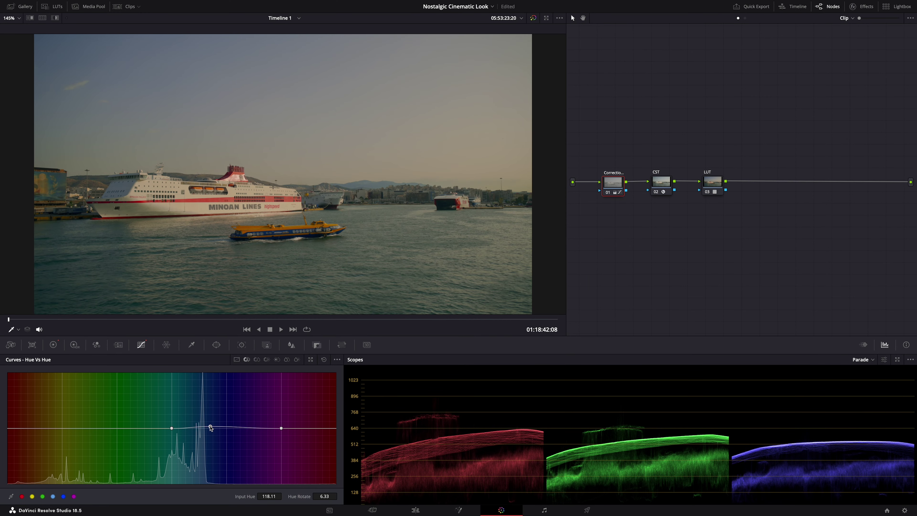
mouse_move(210, 428)
left_mouse_down()
mouse_move(212, 376)
mouse_move(213, 426)
mouse_move(204, 424)
left_mouse_up()
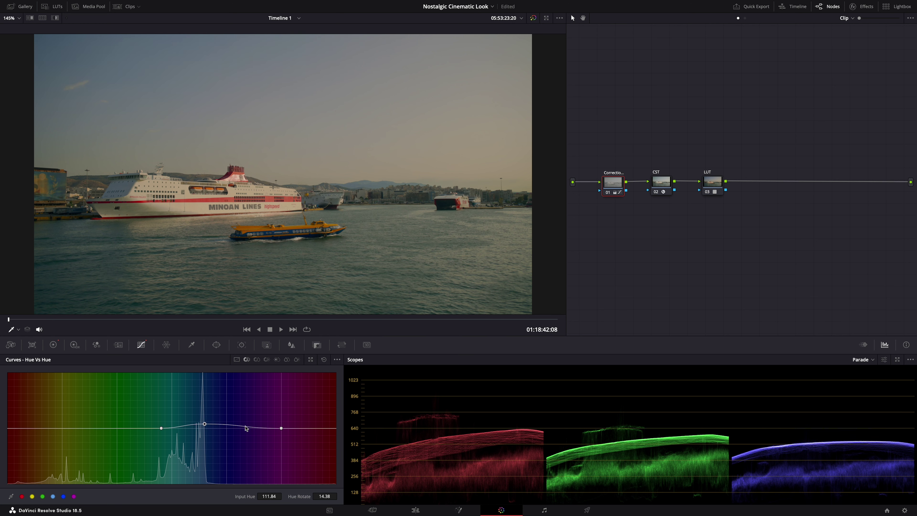
left_click(247, 425)
left_click_drag(282, 429, 291, 430)
Add points in the red-magenta range and rotate the reds slightly down
left_click(19, 429)
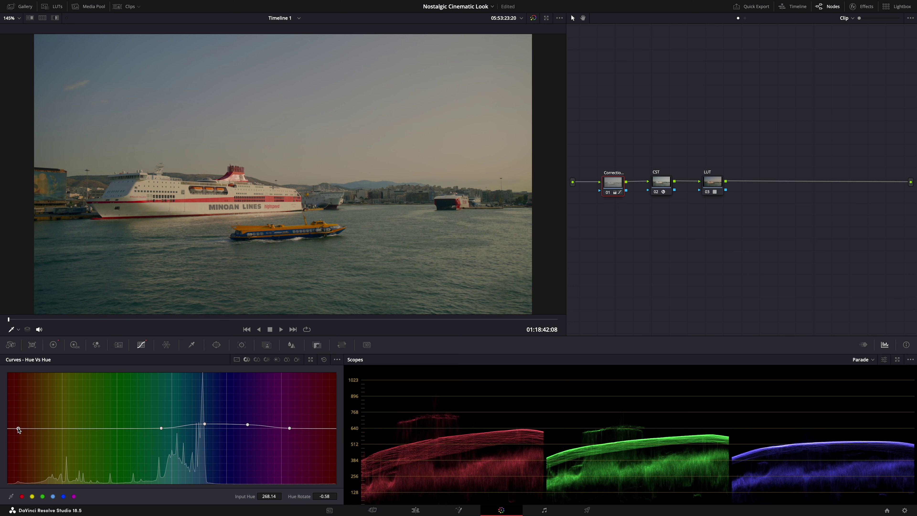
left_click(64, 428)
left_click_drag(41, 429, 41, 431)
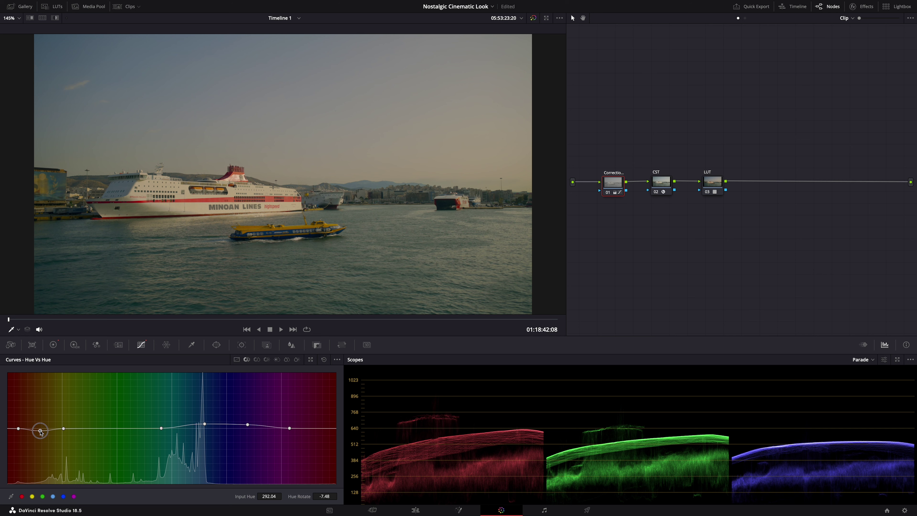
Toggle the Correction node off and on to compare, leaving it enabled
left_click(609, 194)
left_click(608, 193)
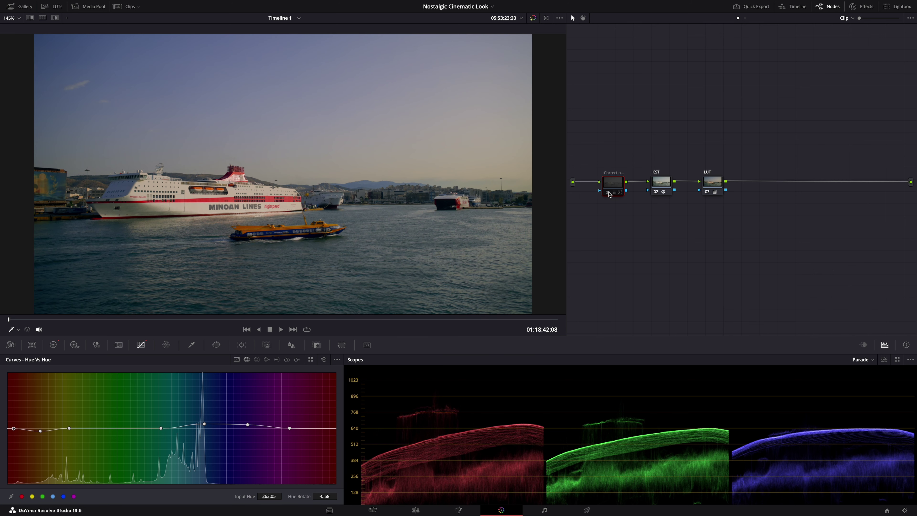
left_click(610, 195)
left_click(610, 195)
left_click(609, 194)
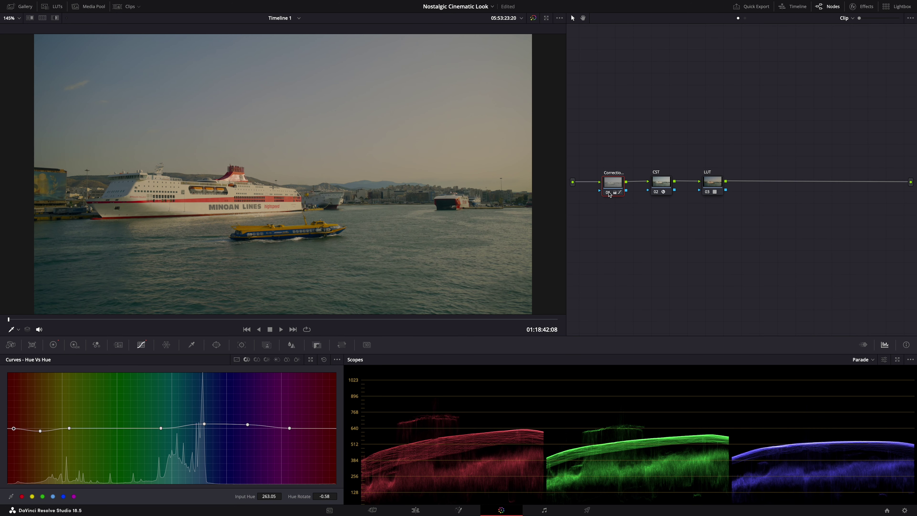
left_click(317, 345)
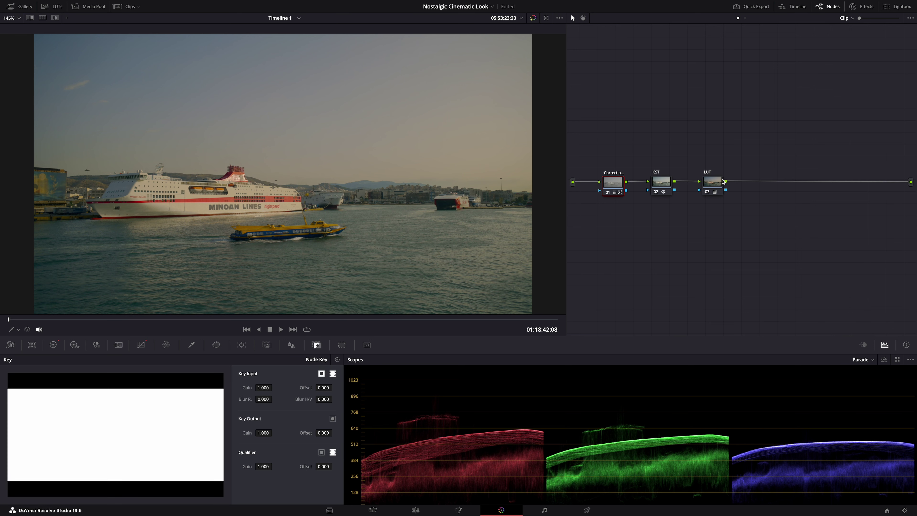
Select the LUT node and try lower Key Output Gain values, around 0.500, to soften it
left_click(714, 184)
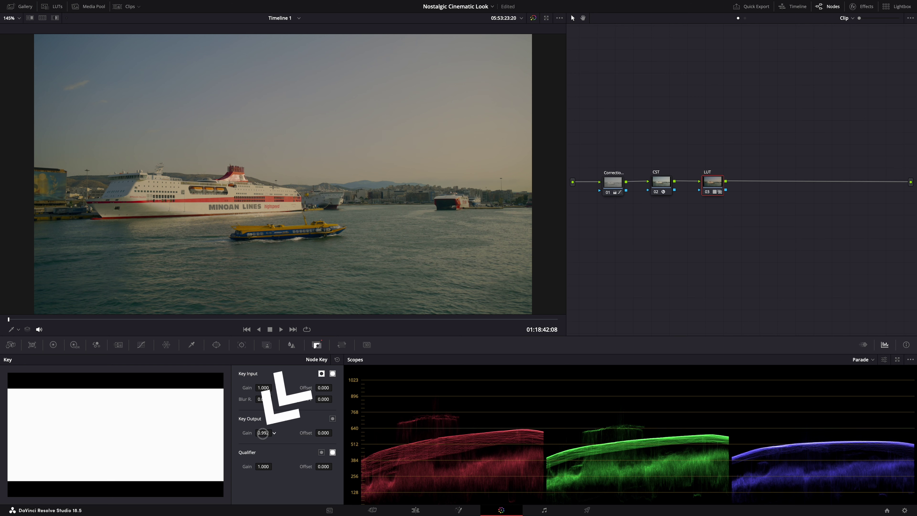
left_click_drag(265, 432, 128, 431)
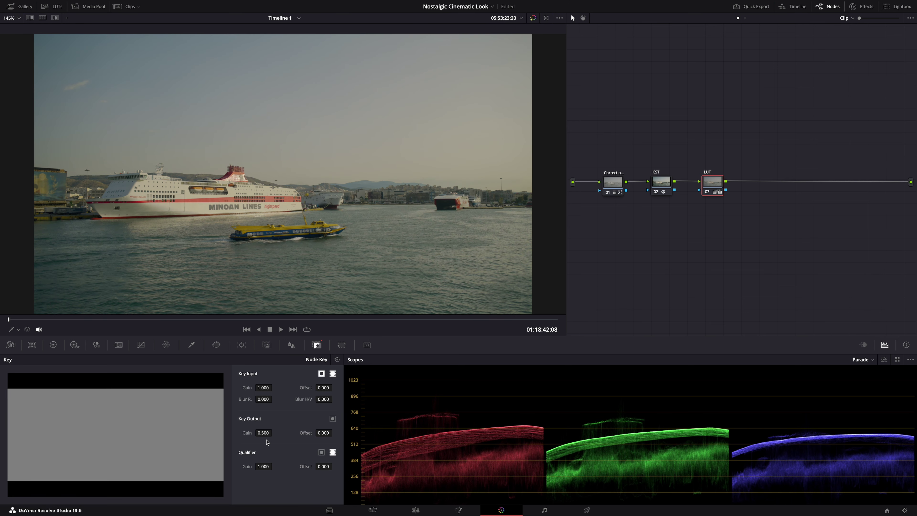
left_click_drag(265, 432, 548, 428)
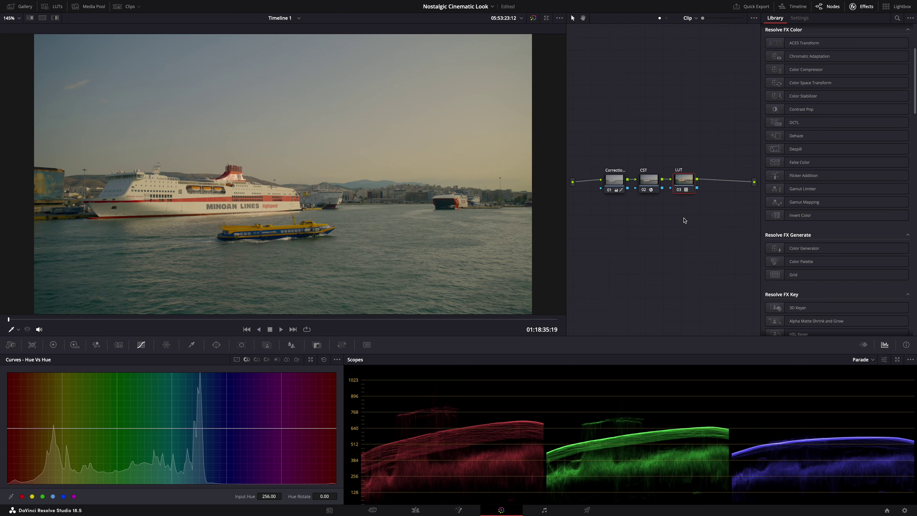
Add a new serial node after the LUT node with Alt+S
key("alt+s")
Apply Halation to the new node, compare it on and off, save, and lower Threshold to 0.186
scroll(816, 188, "down", 10)
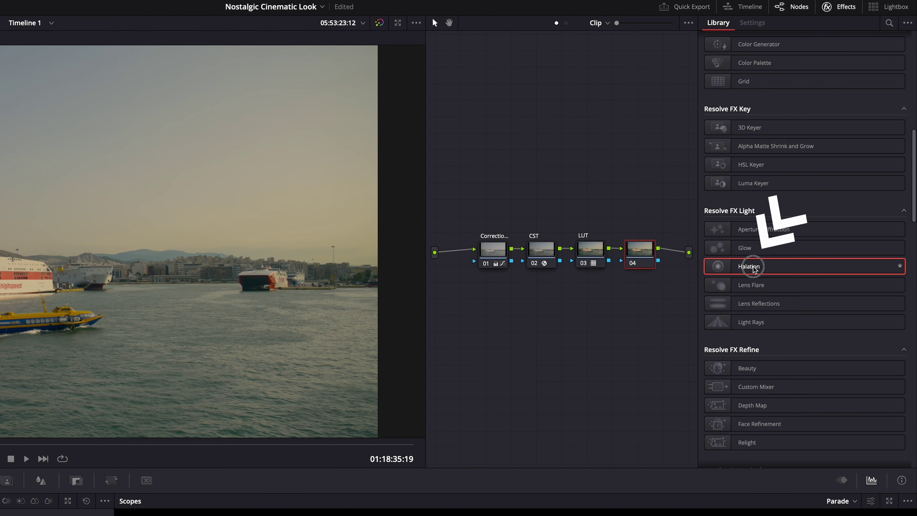
left_click_drag(753, 269, 637, 257)
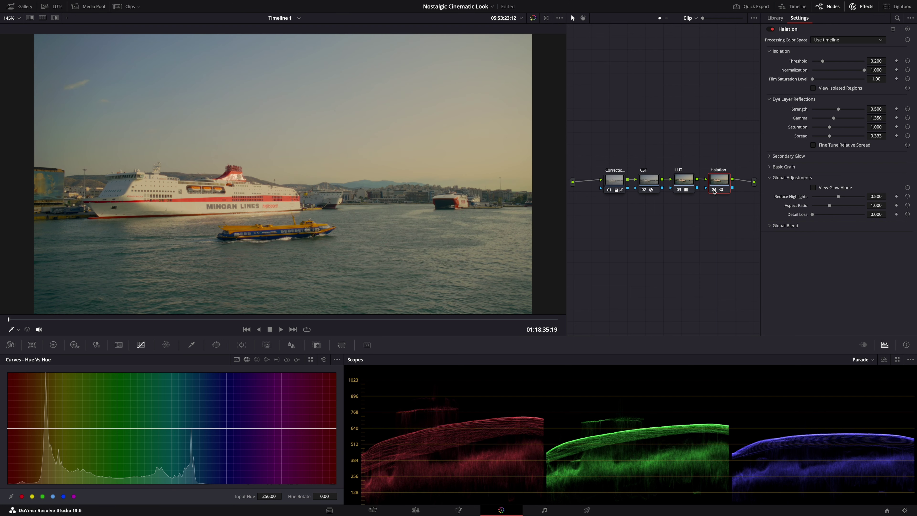
left_click(713, 190)
left_click(714, 190)
left_click(713, 190)
left_click(713, 191)
key("ctrl+s")
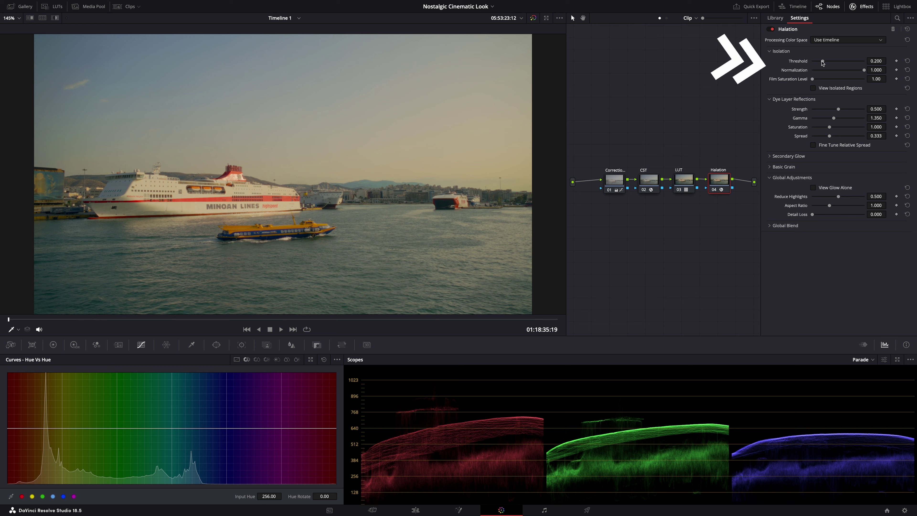
mouse_move(822, 61)
left_mouse_down()
mouse_move(879, 61)
mouse_move(793, 62)
mouse_move(823, 62)
left_mouse_up()
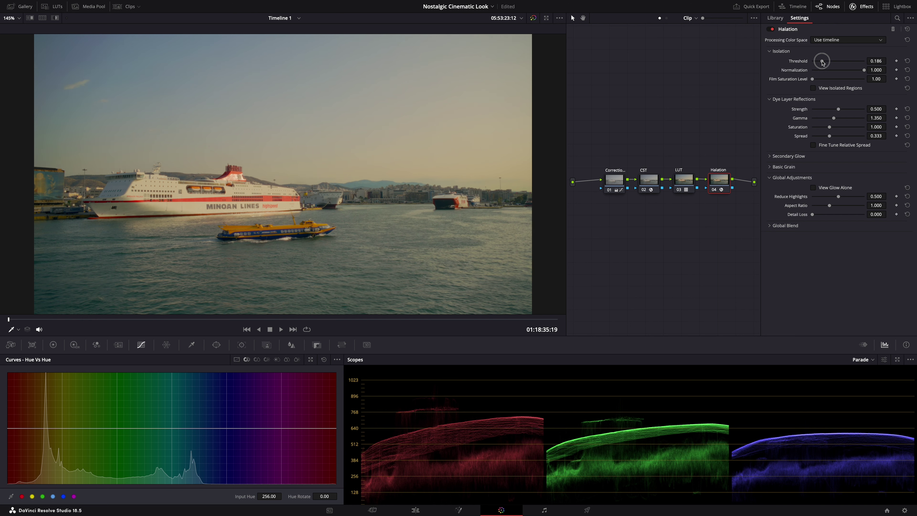
Reset the Halation Threshold, then raise it to about 0.186 to tame the glow
double_click(803, 62)
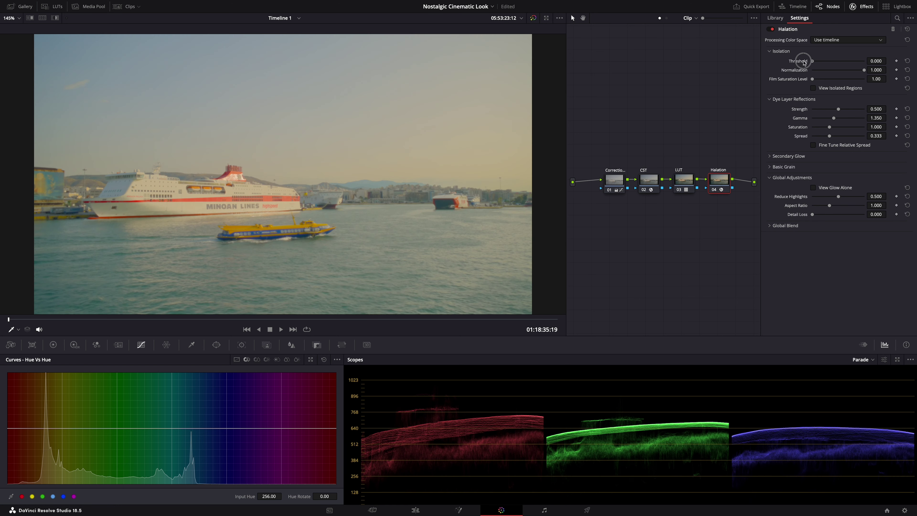
left_click_drag(813, 62, 812, 80)
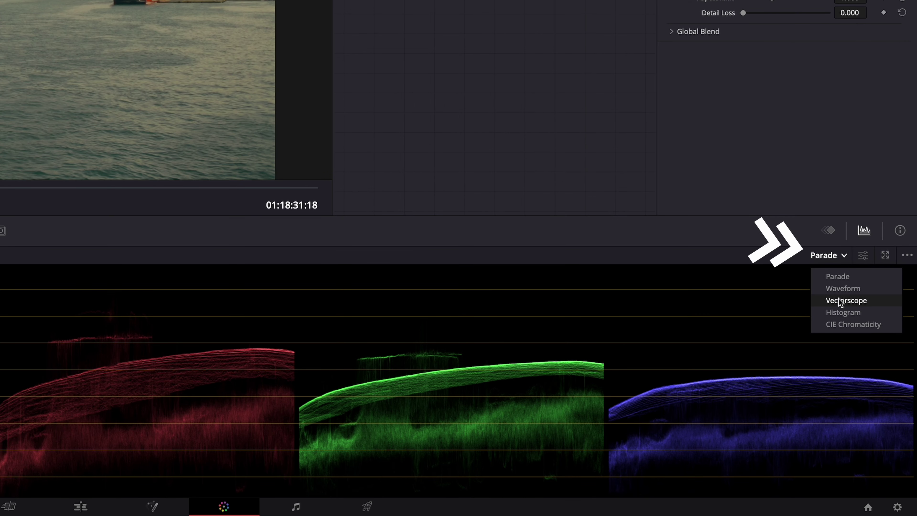
Show the vectorscope with the Scale Style set to 75%+100% Targets
left_click(867, 384)
left_click(906, 257)
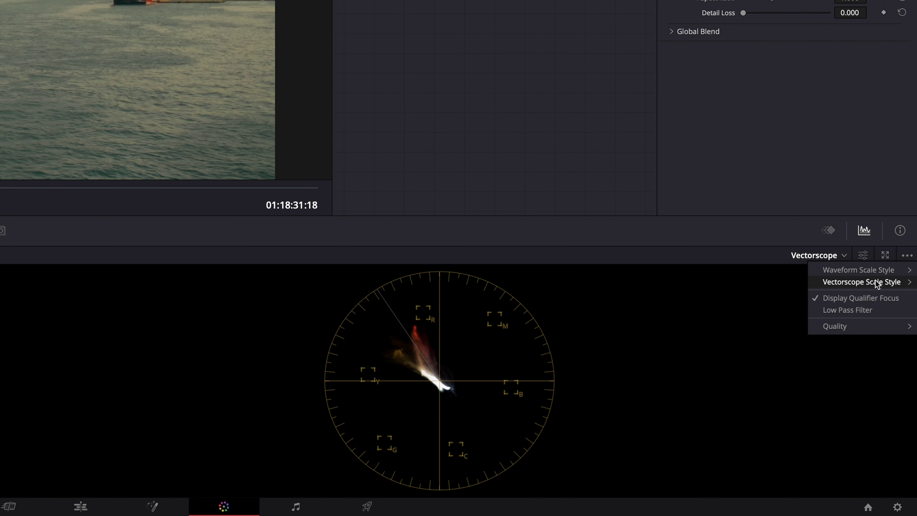
mouse_move(876, 284)
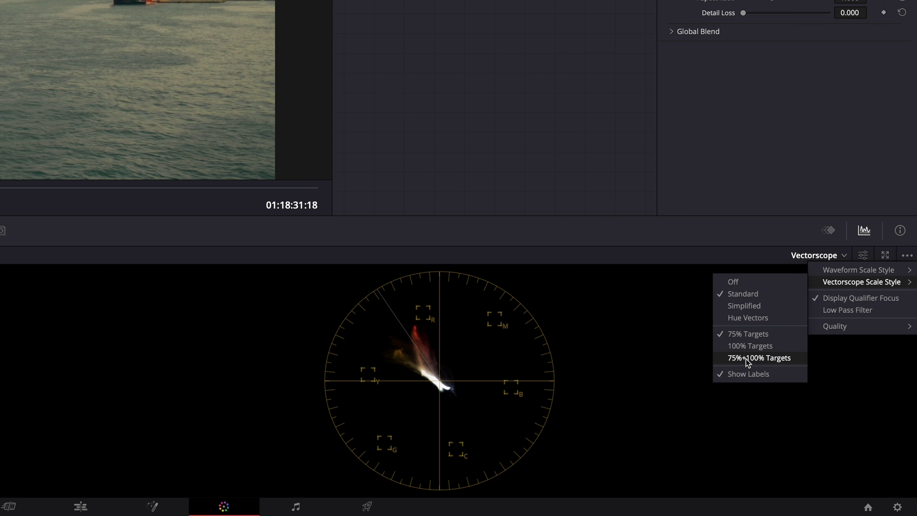
left_click(764, 358)
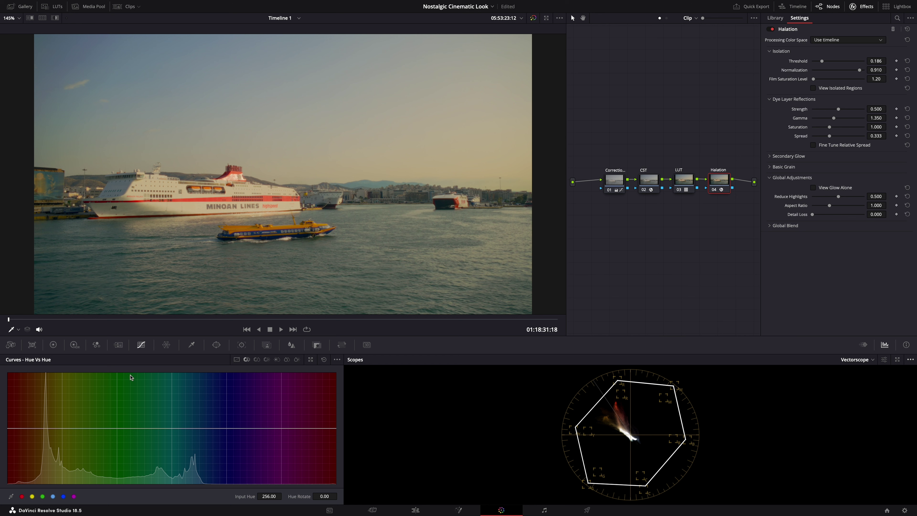
Raise the primary Saturation to 61.60 and increase the Halation Film Saturation Level
left_click(54, 345)
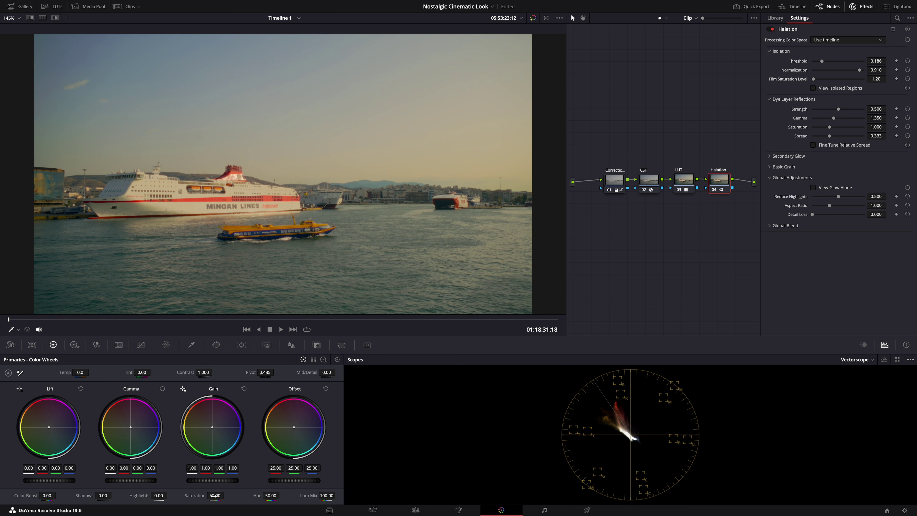
mouse_move(213, 496)
left_mouse_down()
mouse_move(235, 496)
mouse_move(214, 497)
left_mouse_up()
left_click_drag(876, 79, 907, 83)
Show the Hue vs Sat curve for the Correction node
left_click(614, 180)
left_click(141, 345)
left_click(258, 359)
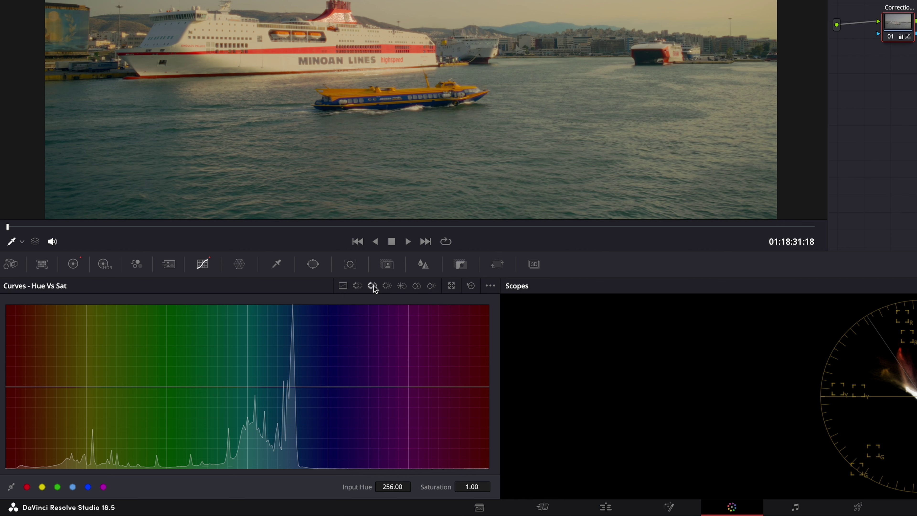
Add a red point on the Hue vs Sat curve and lower it to about 0.91
left_click(17, 387)
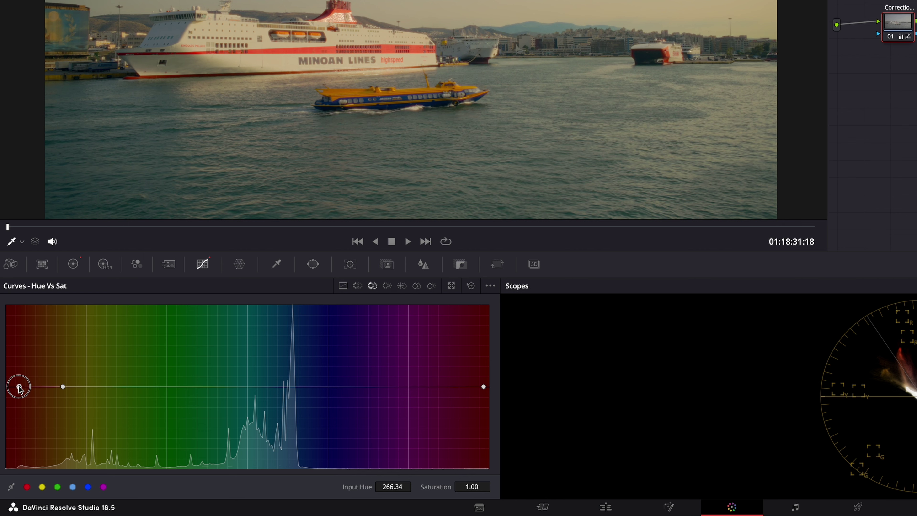
left_click_drag(18, 386, 18, 393)
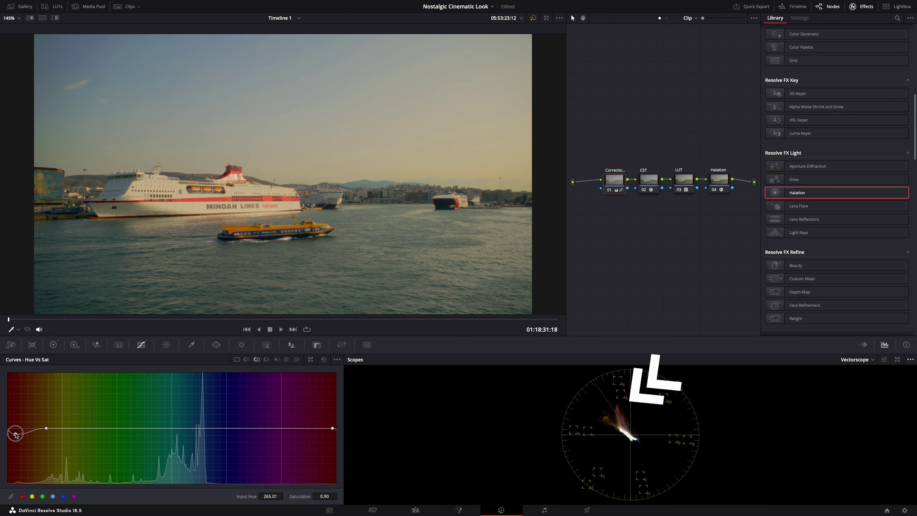
mouse_move(15, 434)
left_mouse_down()
mouse_move(17, 420)
mouse_move(15, 439)
mouse_move(20, 432)
left_mouse_up()
Try a slight red warp in the Color Warper mesh, then undo it
left_click(165, 345)
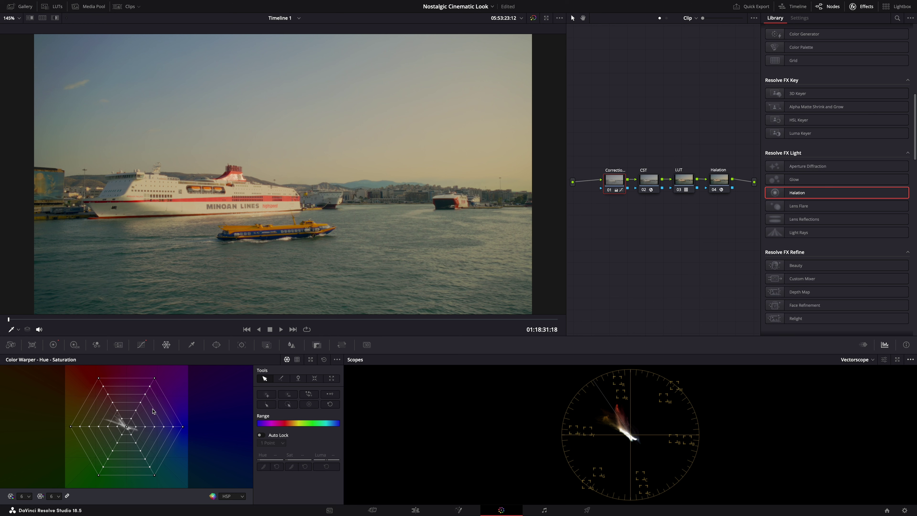
left_click(104, 387)
left_click_drag(104, 387, 103, 390)
key("ctrl+z")
Select the Halation node and collapse its Global Adjustments section in Settings
left_click(720, 181)
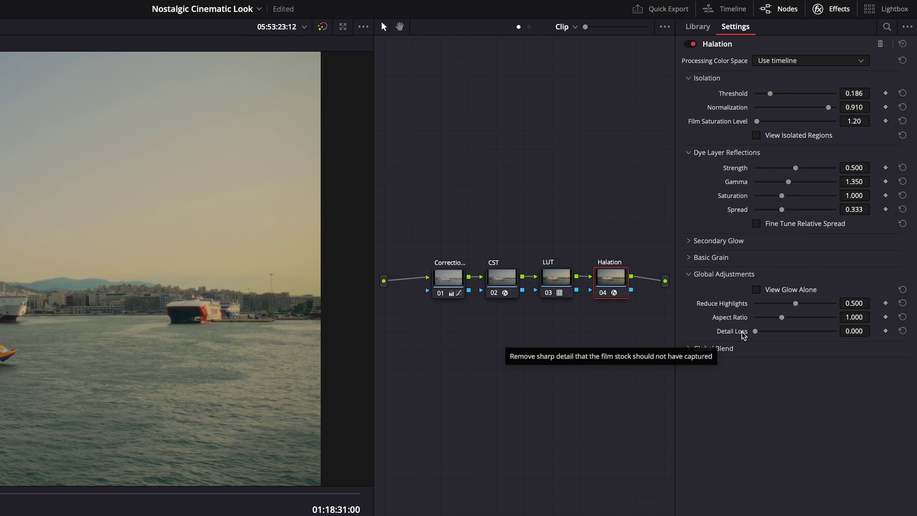
left_click(690, 274)
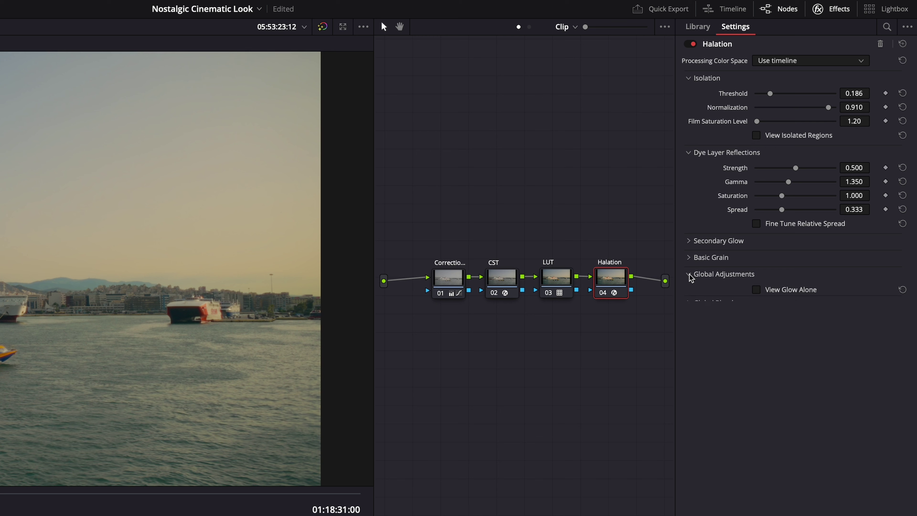